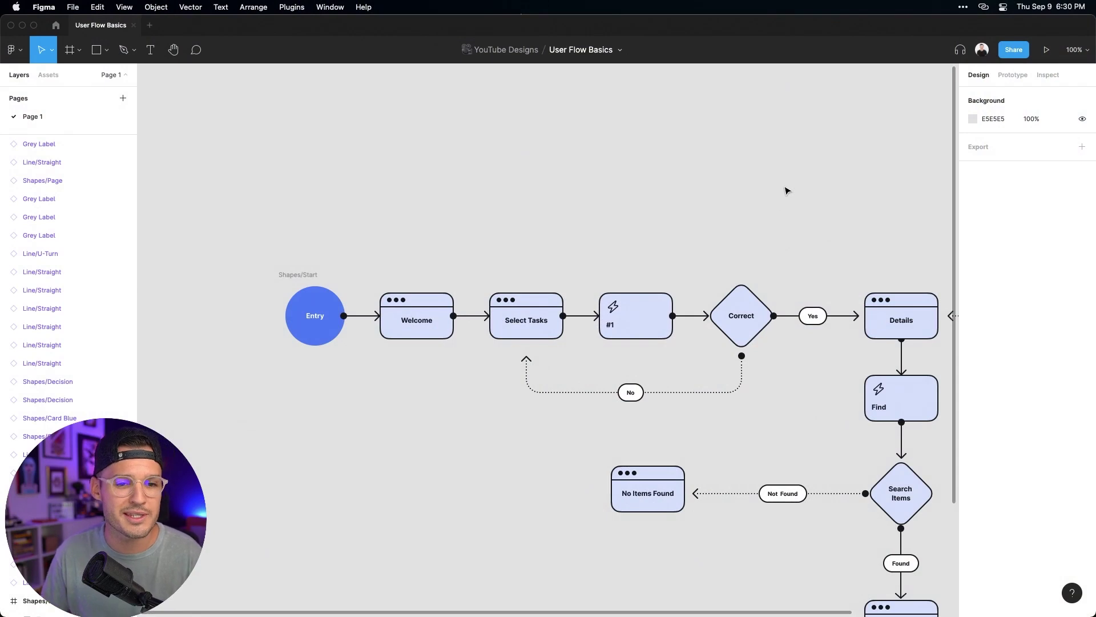
# Survey the whole flow, then zoom to 275% on the Entry circle and Welcome step
pyautogui.scroll(-5, 851, 364)
pyautogui.hscroll(4, 852, 363)
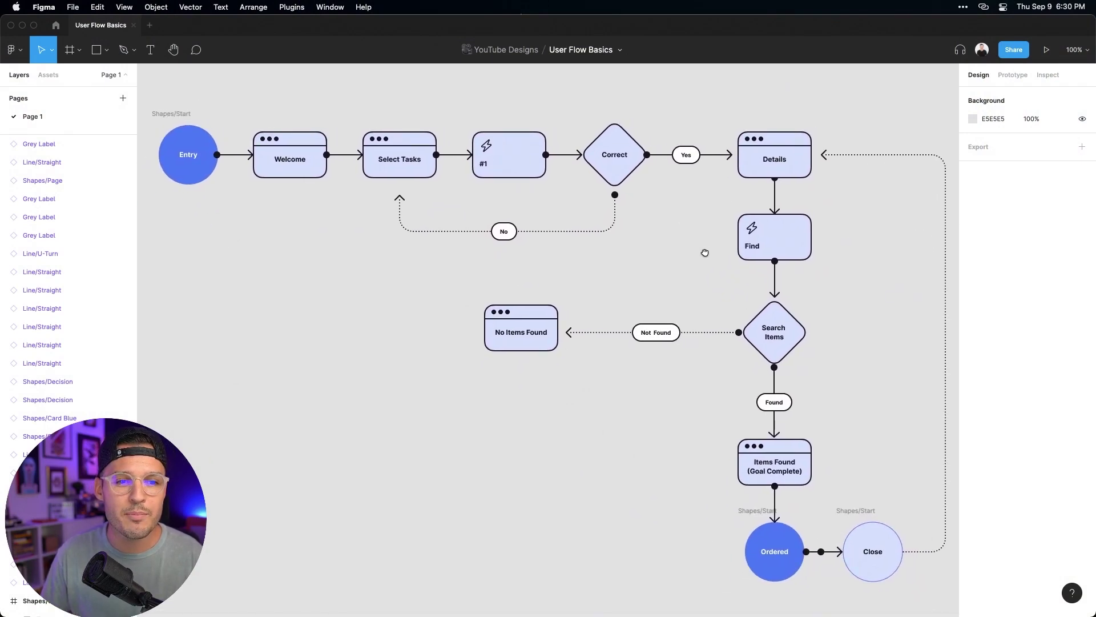
pyautogui.scroll(1, 705, 257)
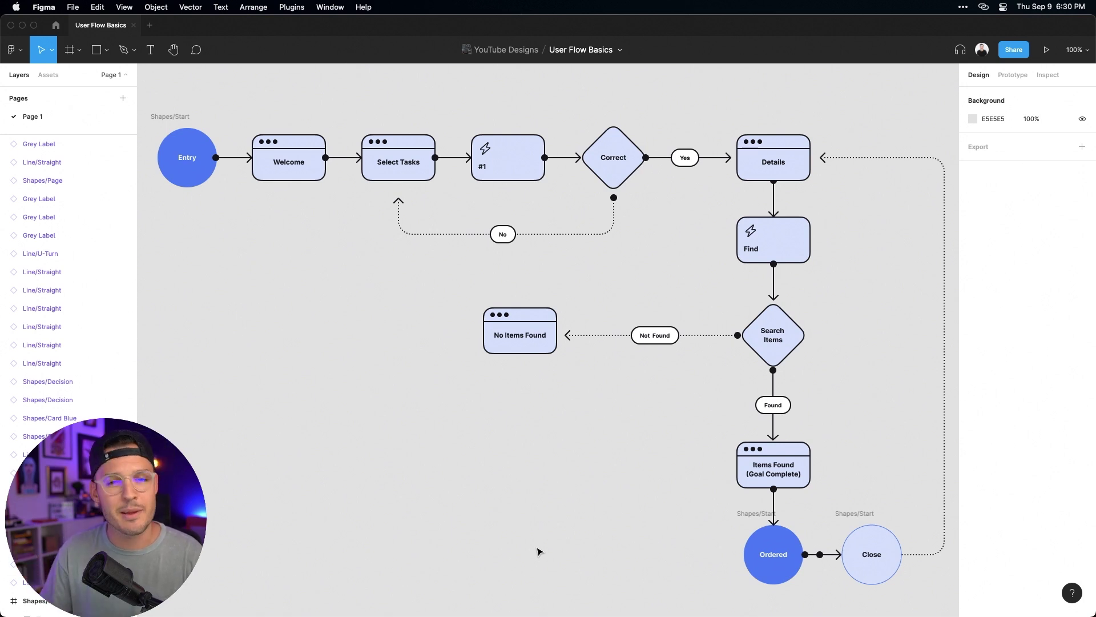
pyautogui.hscroll(-3, 538, 551)
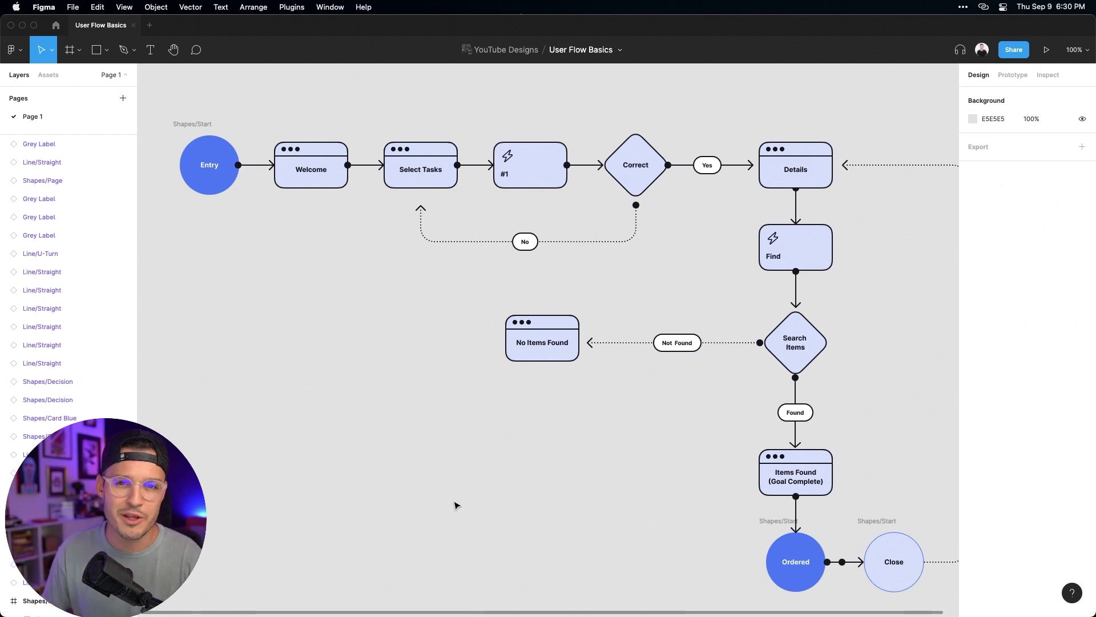
pyautogui.scroll(5, 457, 506)
# Pan the close-up left so the Select Tasks card appears after Welcome
pyautogui.scroll(2, 505, 420)
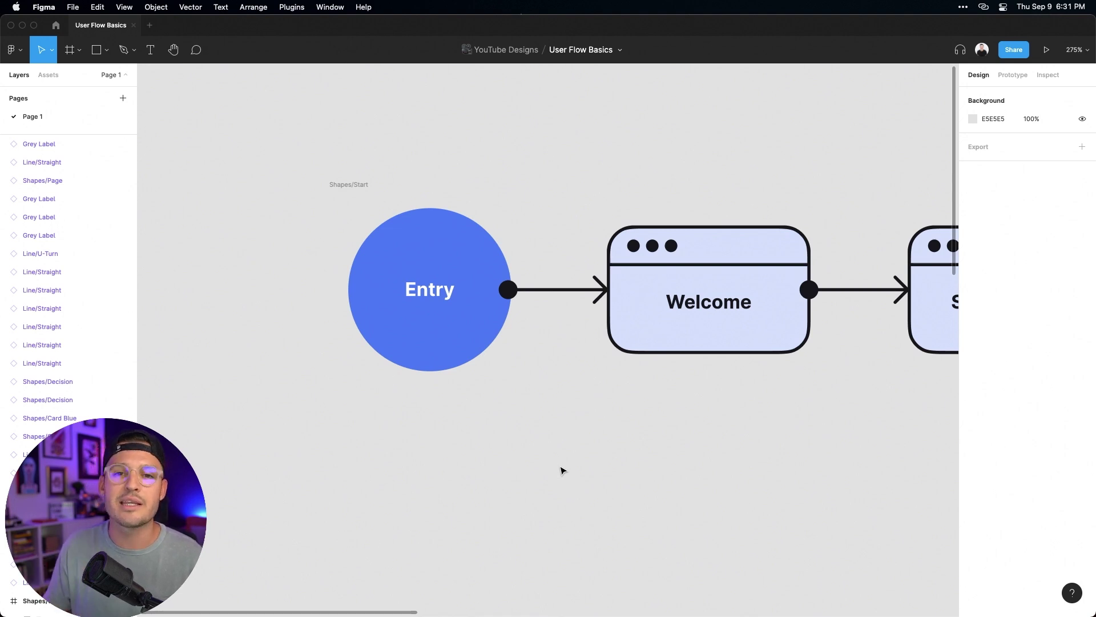
pyautogui.moveTo(763, 488); pyautogui.dragTo(630, 486)
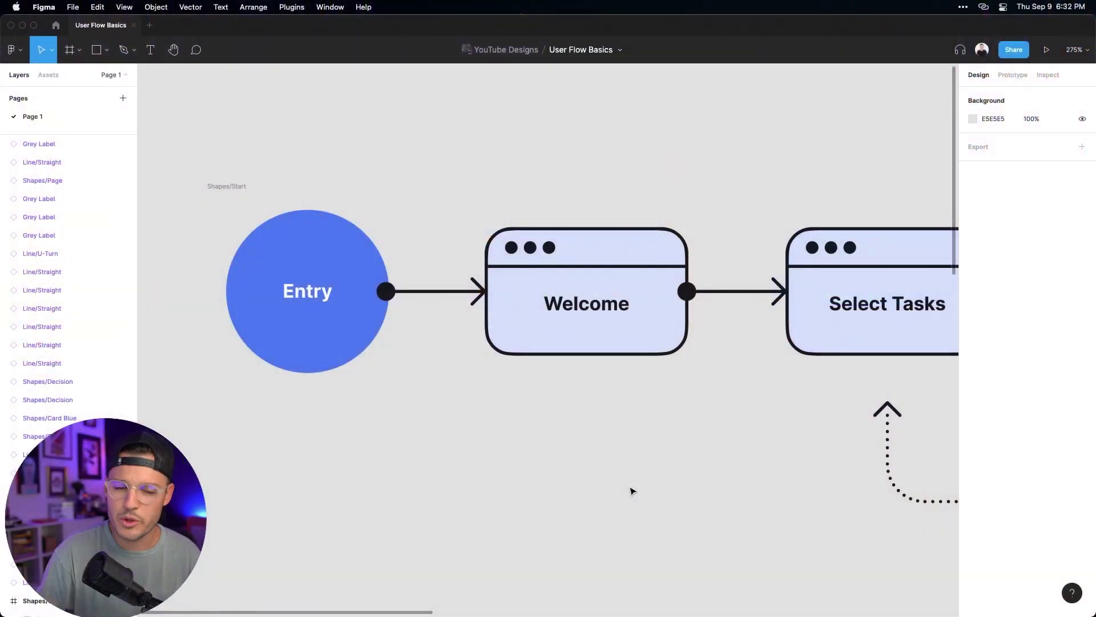
# Zoom out to 50%, then drag-zoom to about 107% over the flow from Entry to Items Found
pyautogui.scroll(-10, 630, 490)
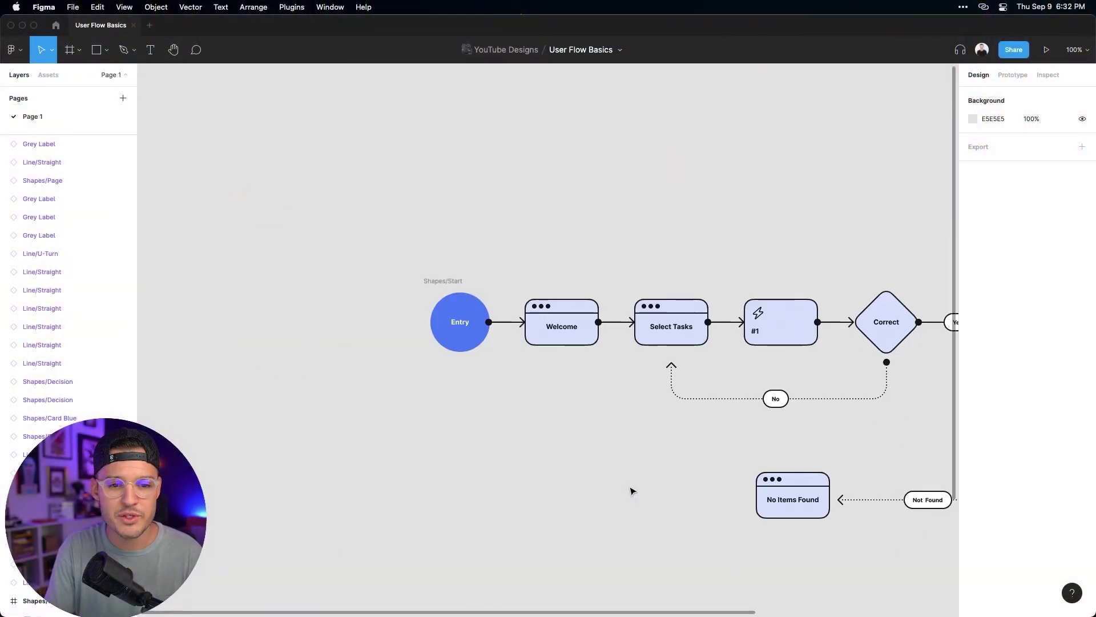
pyautogui.hscroll(5, 534, 457)
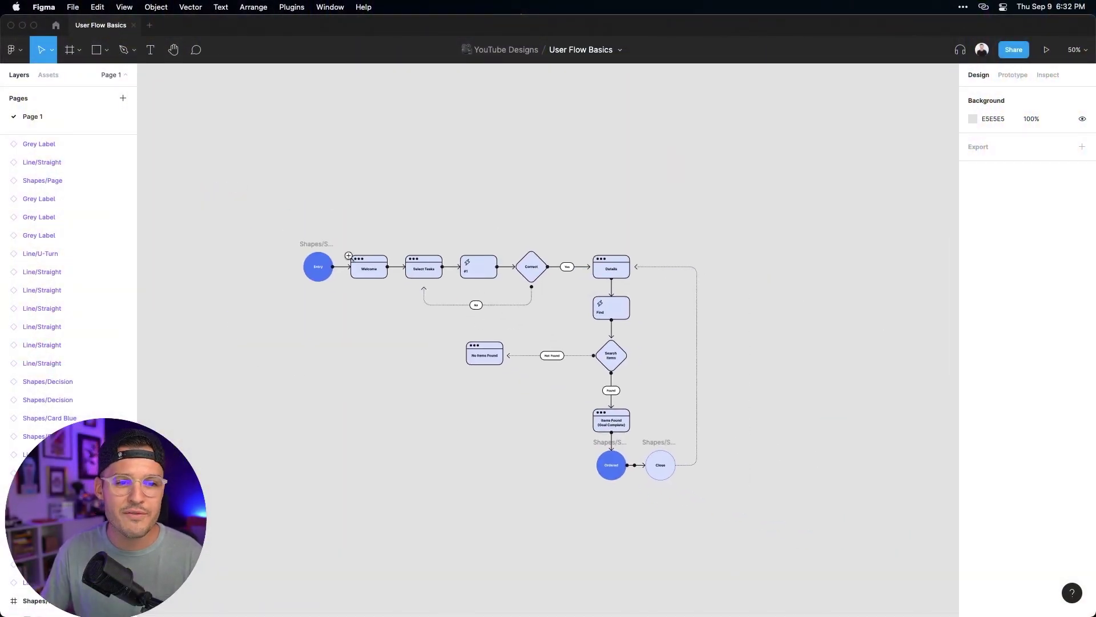
pyautogui.moveTo(298, 232); pyautogui.dragTo(681, 374)
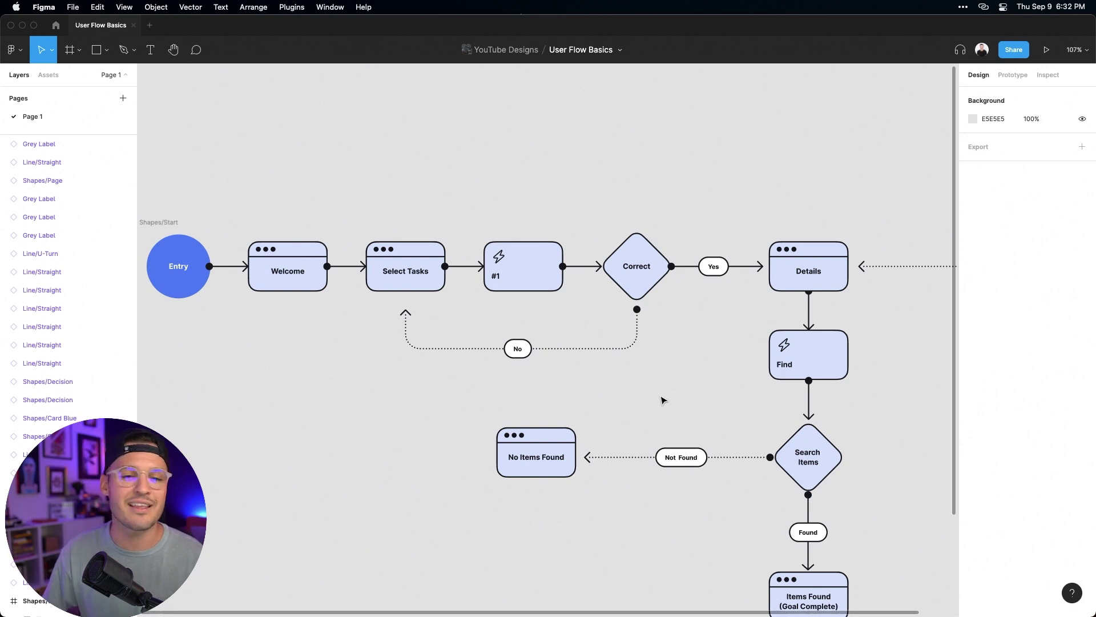
# Zoom in on the Ordered and Close end circles, then zoom back out and pan up the flow
pyautogui.scroll(-8, 720, 423)
pyautogui.hscroll(6, 720, 423)
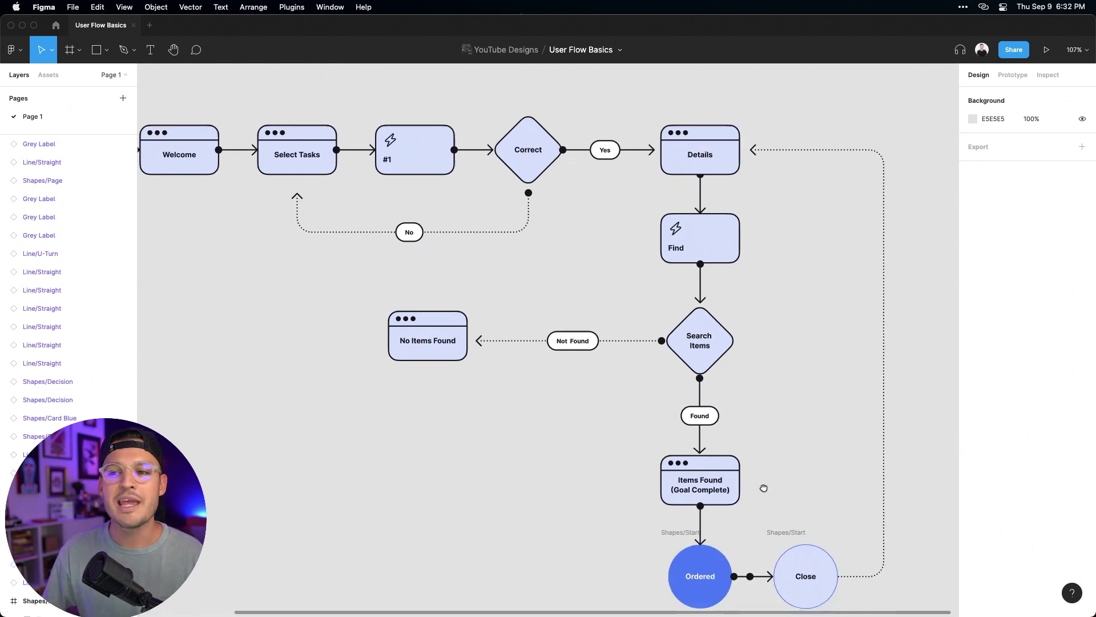
pyautogui.moveTo(699, 374); pyautogui.dragTo(661, 346)
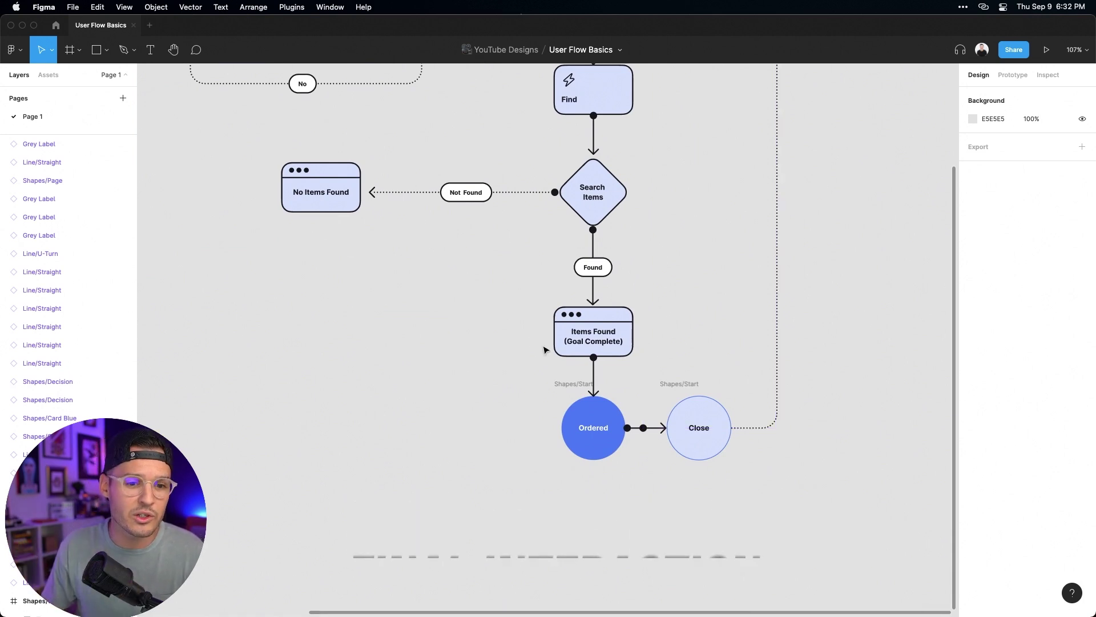
pyautogui.moveTo(522, 318); pyautogui.dragTo(794, 522)
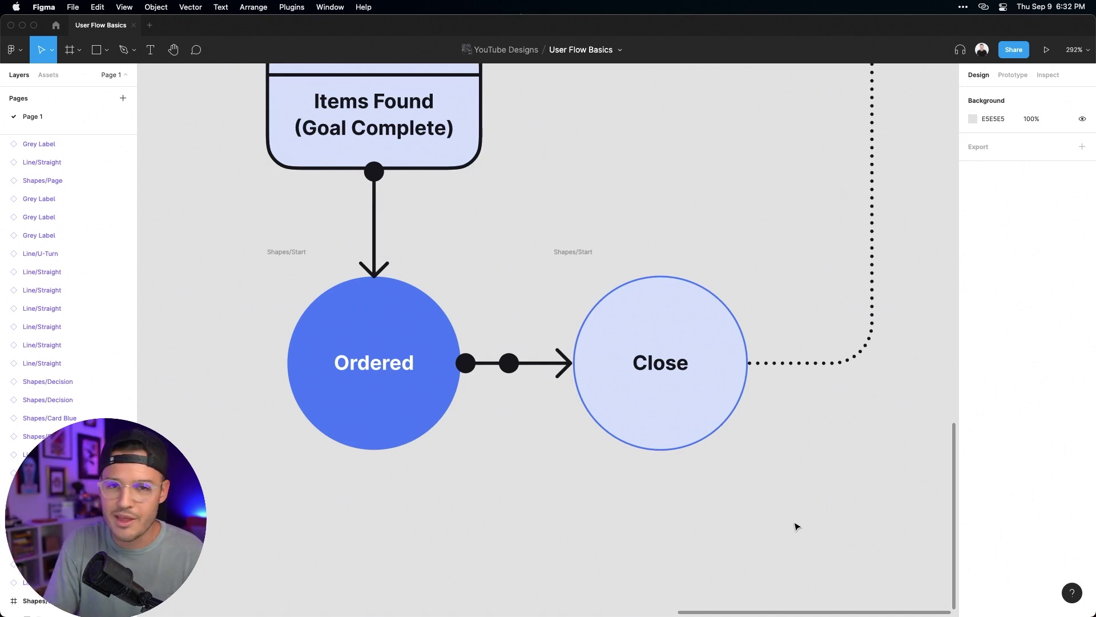
pyautogui.press('-')
pyautogui.press('-')
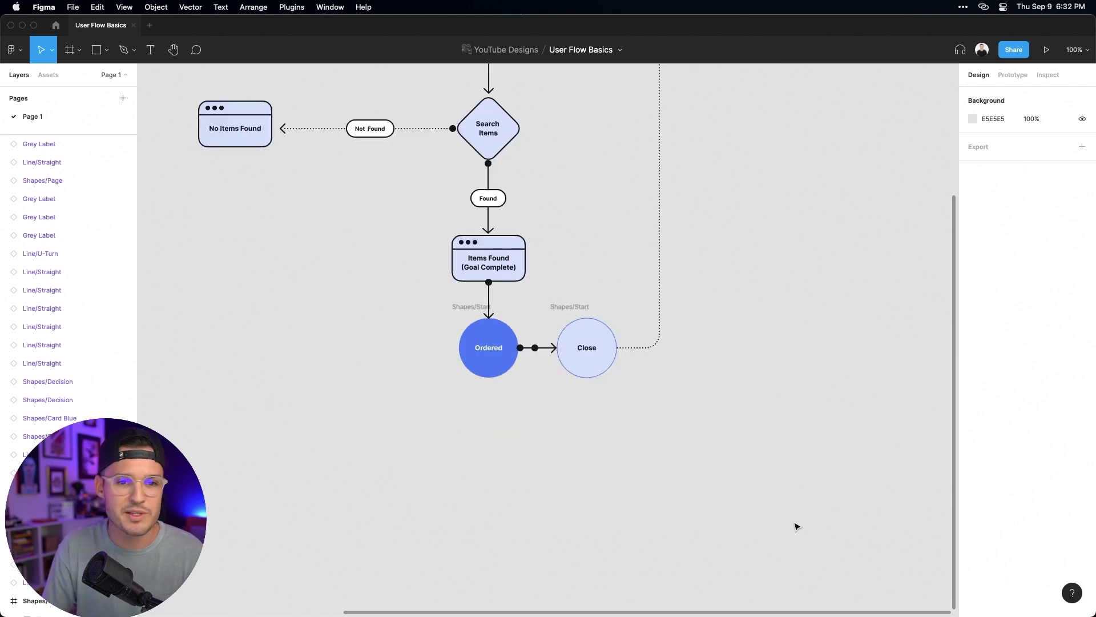
pyautogui.moveTo(788, 194); pyautogui.dragTo(846, 395)
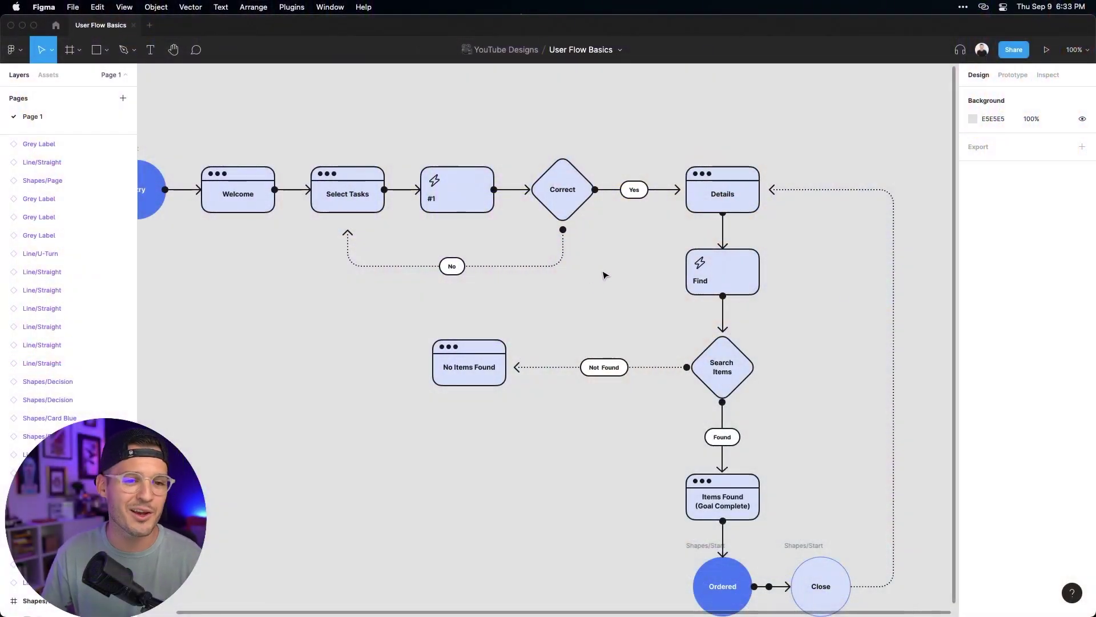
# Scroll at 100% until the Entry circle and the whole diagram are visible
pyautogui.scroll(-2, 624, 252)
pyautogui.hscroll(-2, 624, 252)
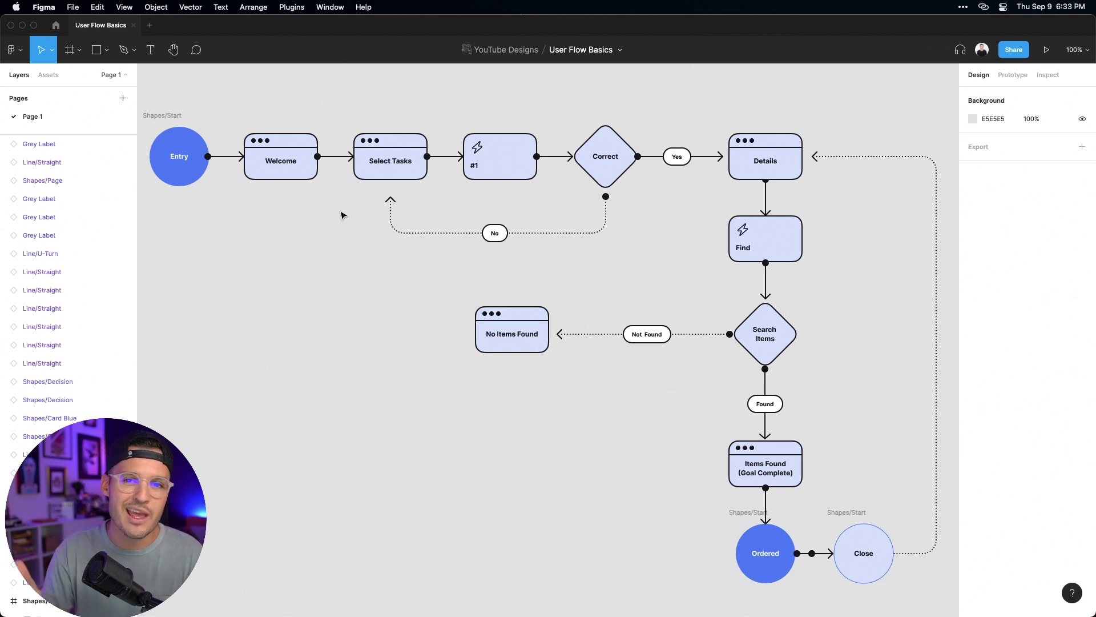
# Zoom out from the Entry close-up and pan along Welcome and Select Tasks to the #1 step
pyautogui.scroll(10, 237, 108)
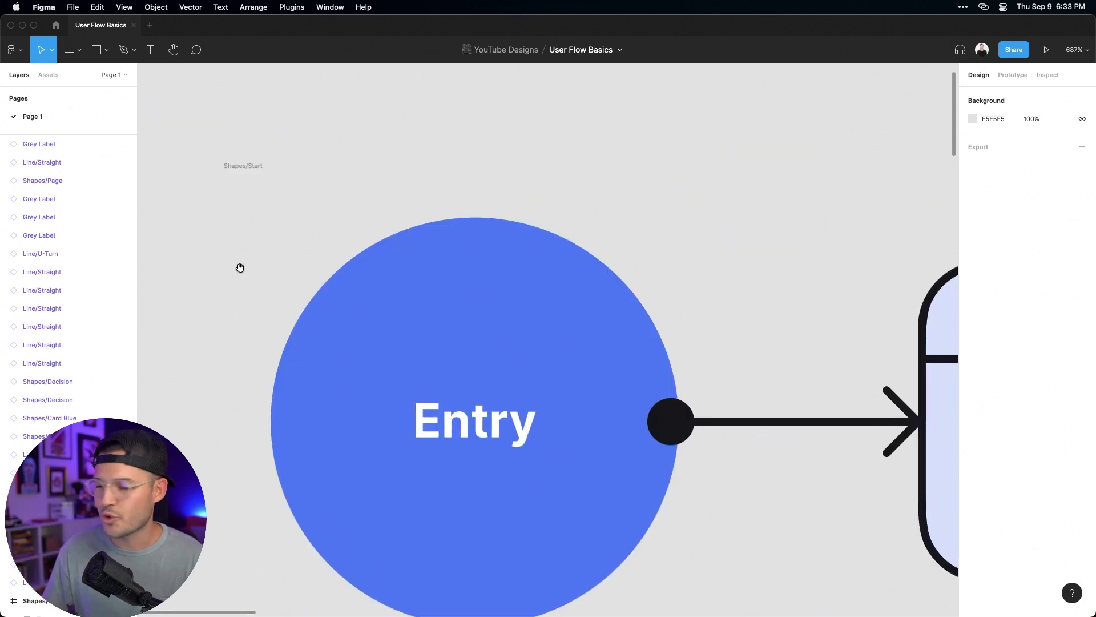
pyautogui.scroll(-2, 239, 240)
pyautogui.press('-')
pyautogui.press('-')
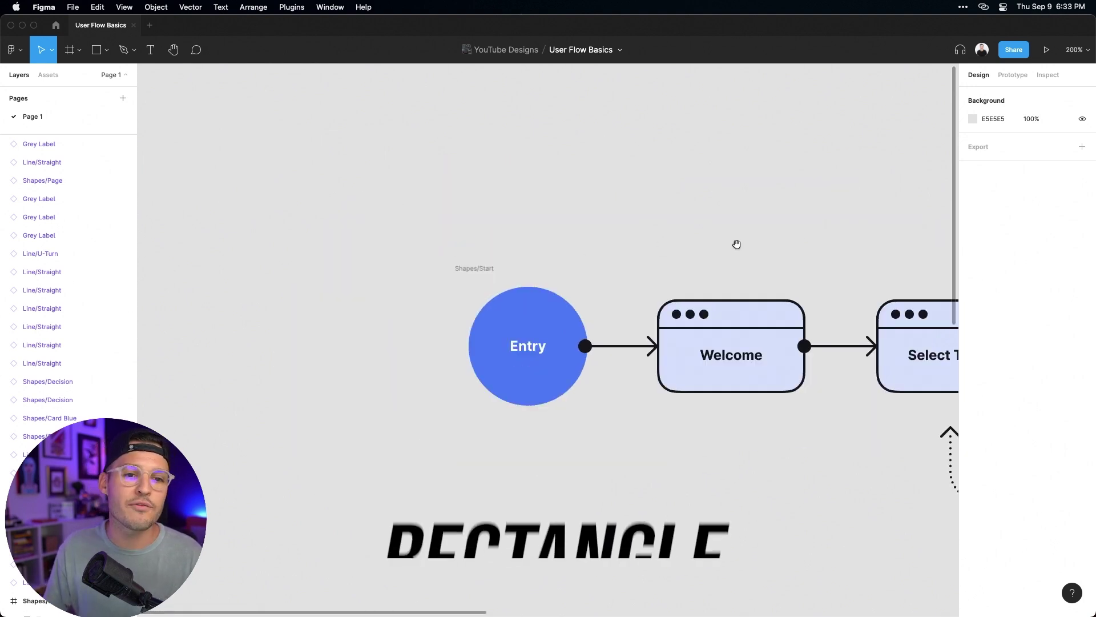
pyautogui.hscroll(5, 735, 245)
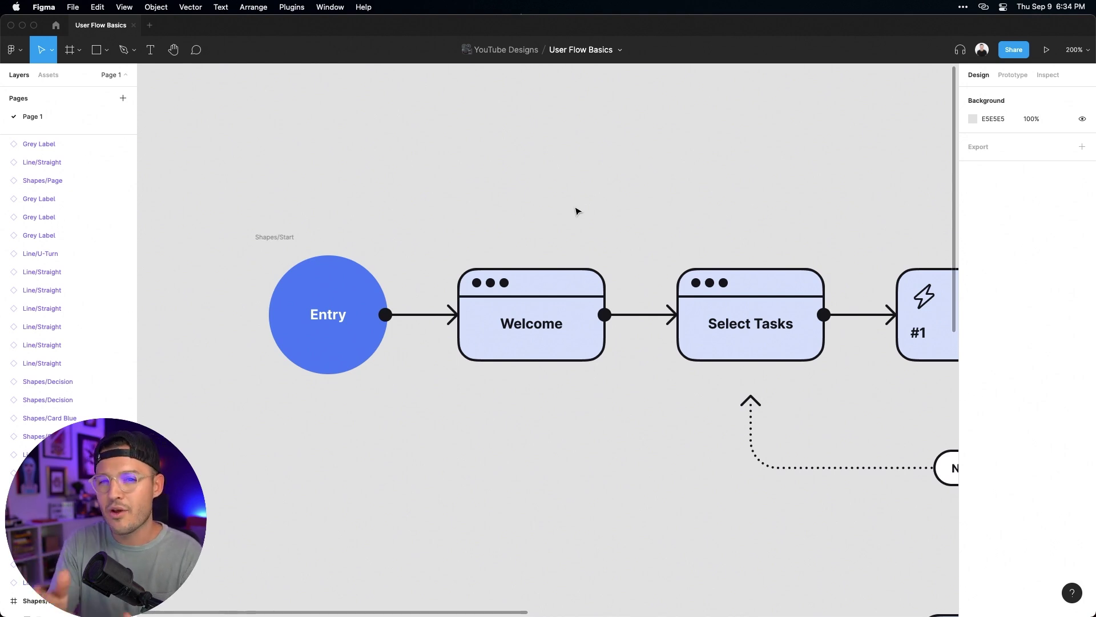
pyautogui.moveTo(604, 240); pyautogui.dragTo(634, 201)
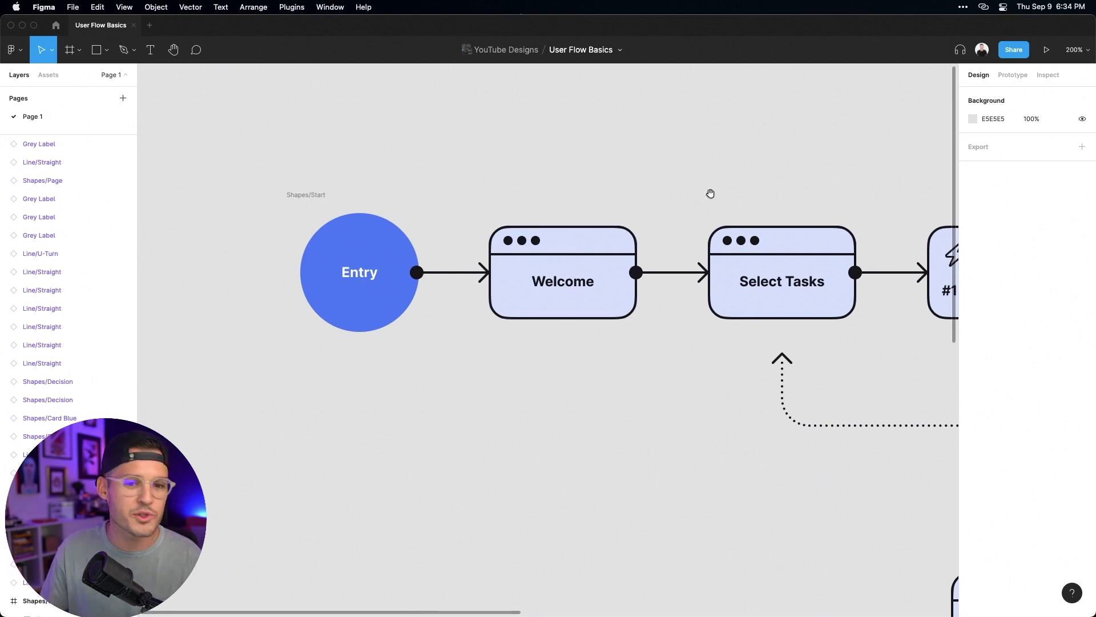
pyautogui.moveTo(710, 191); pyautogui.dragTo(499, 179)
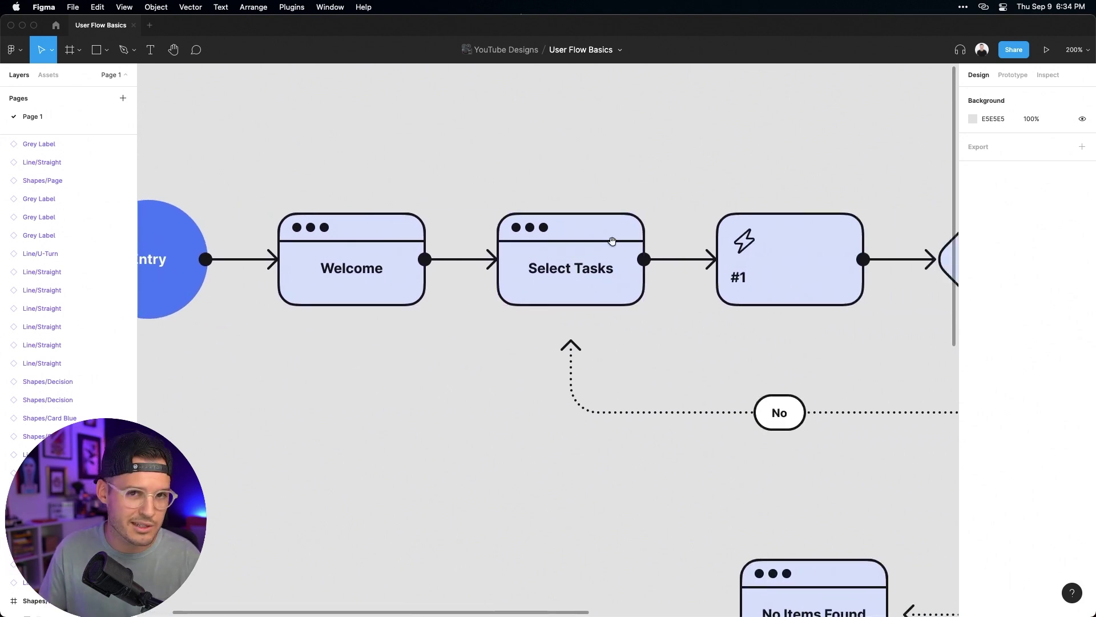
pyautogui.moveTo(609, 242); pyautogui.dragTo(422, 251)
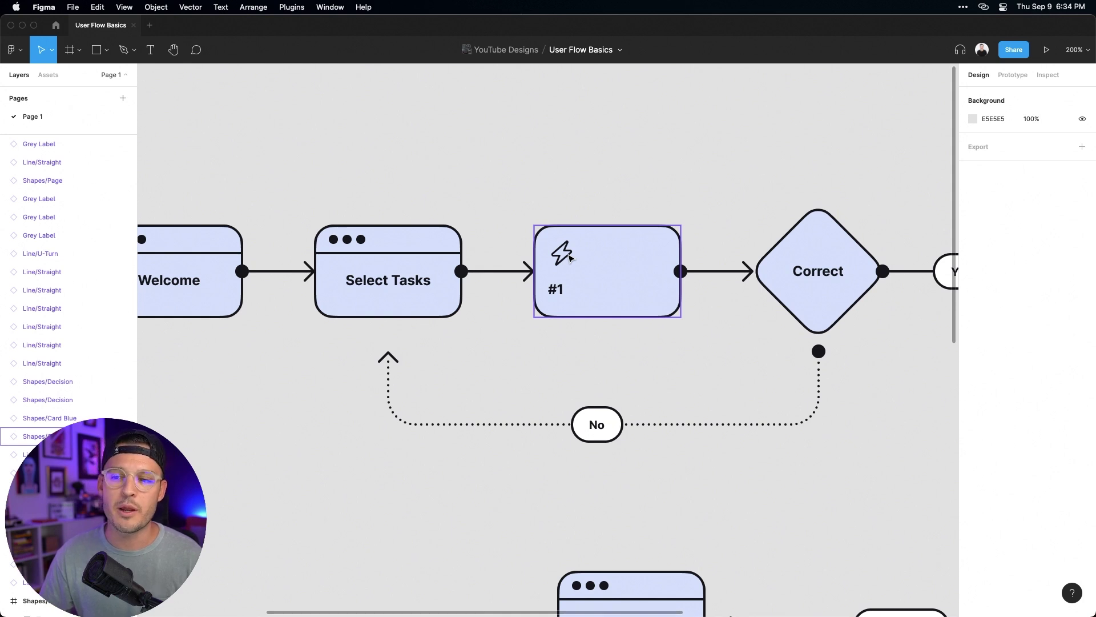
pyautogui.hscroll(5, 563, 281)
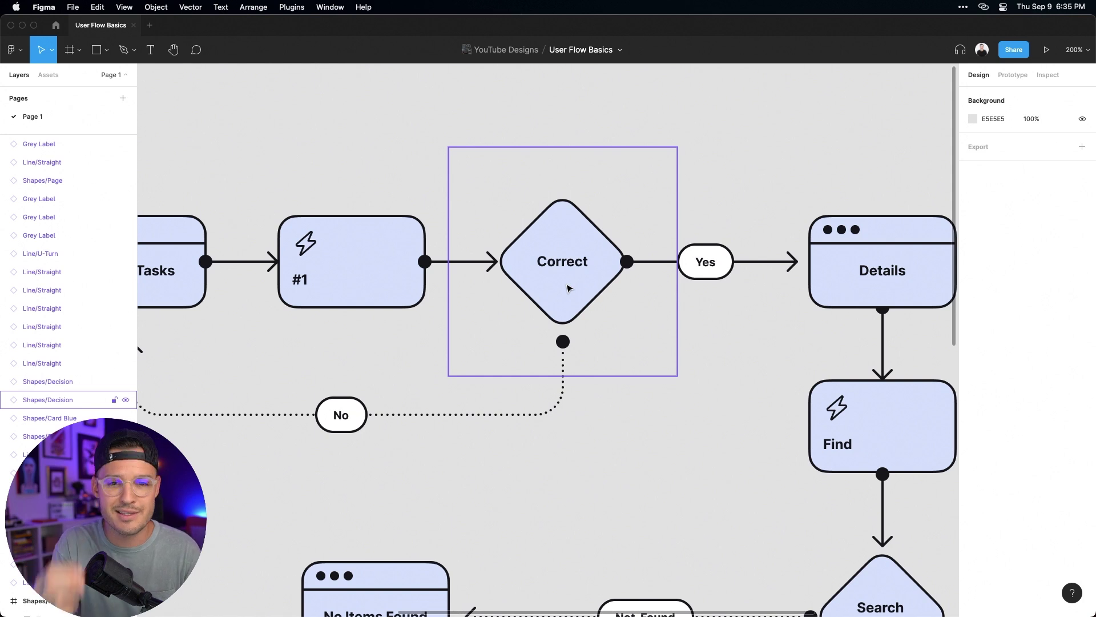
pyautogui.hscroll(-2, 588, 274)
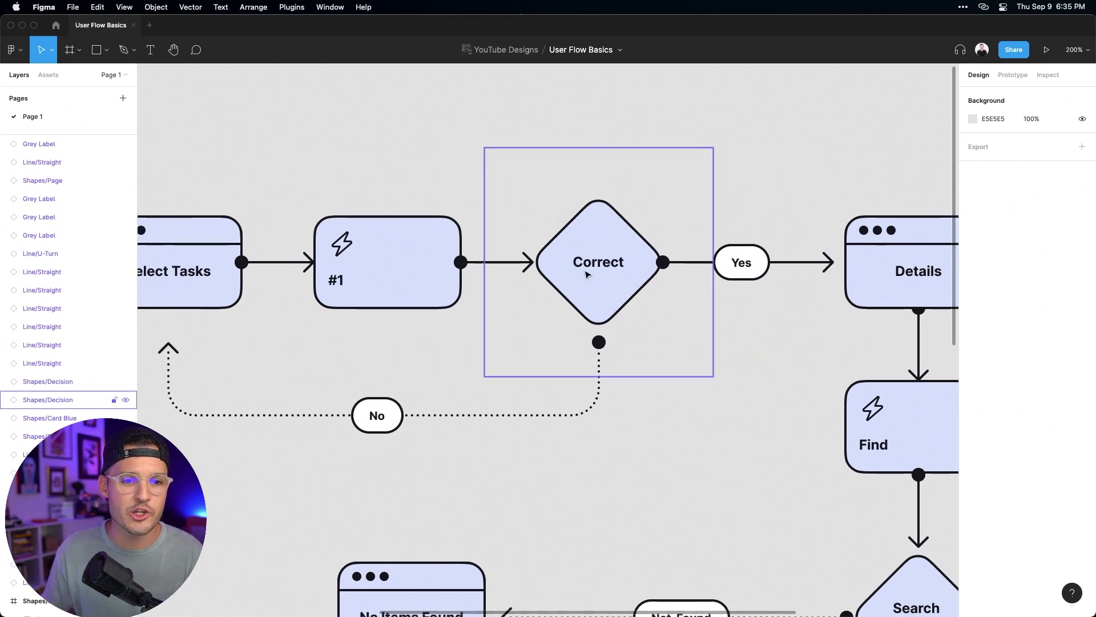
pyautogui.keyDown('super'); pyautogui.click(595, 266); pyautogui.keyUp('super')
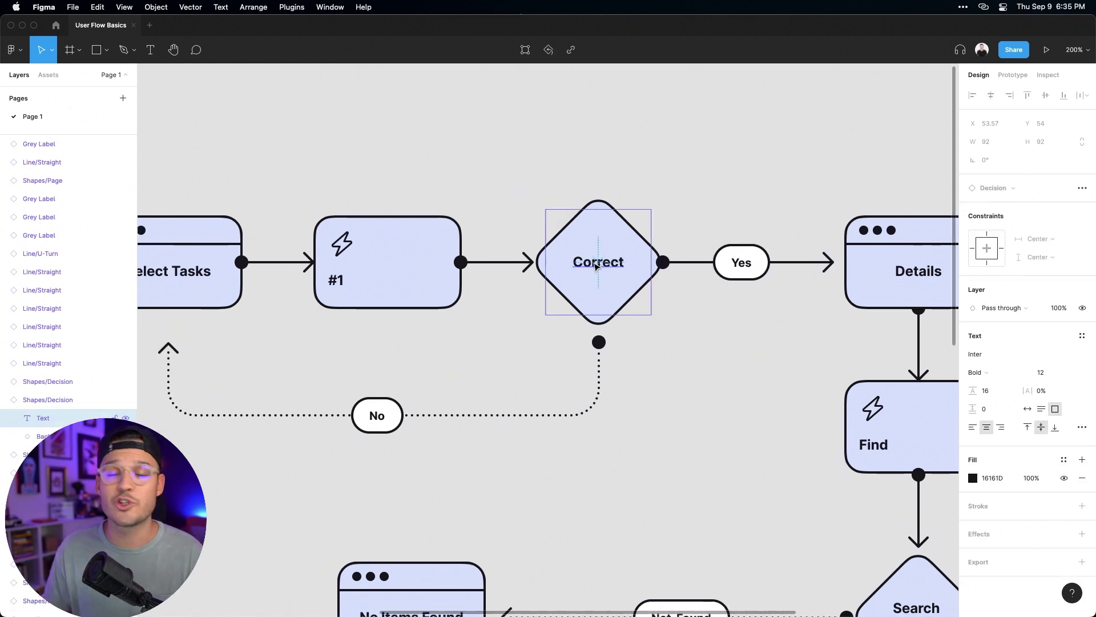
pyautogui.press('Escape')
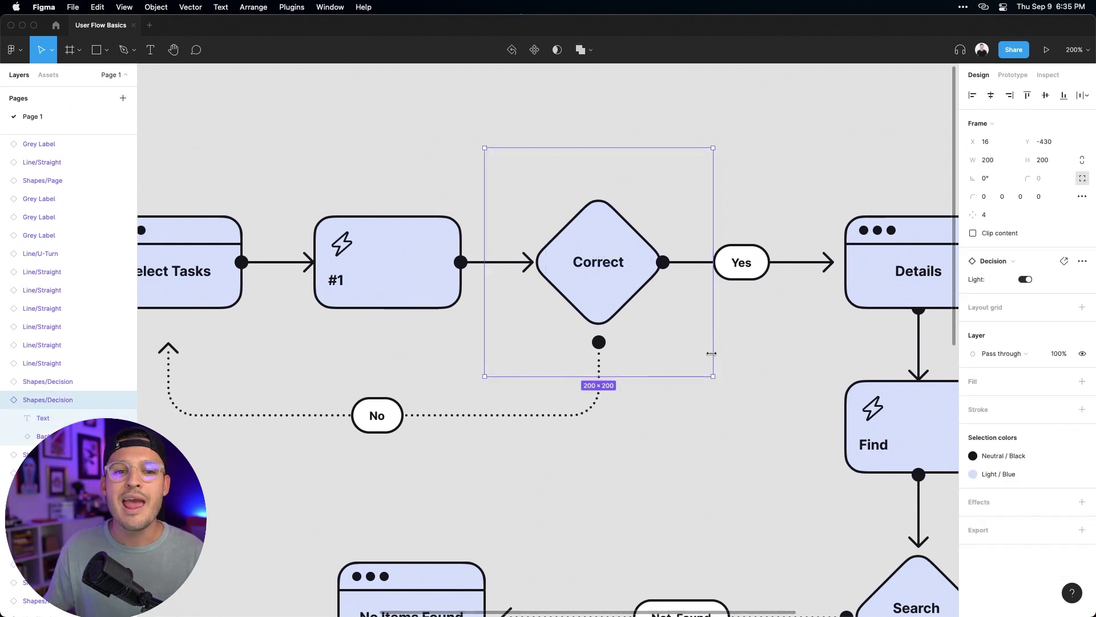
pyautogui.click(751, 363)
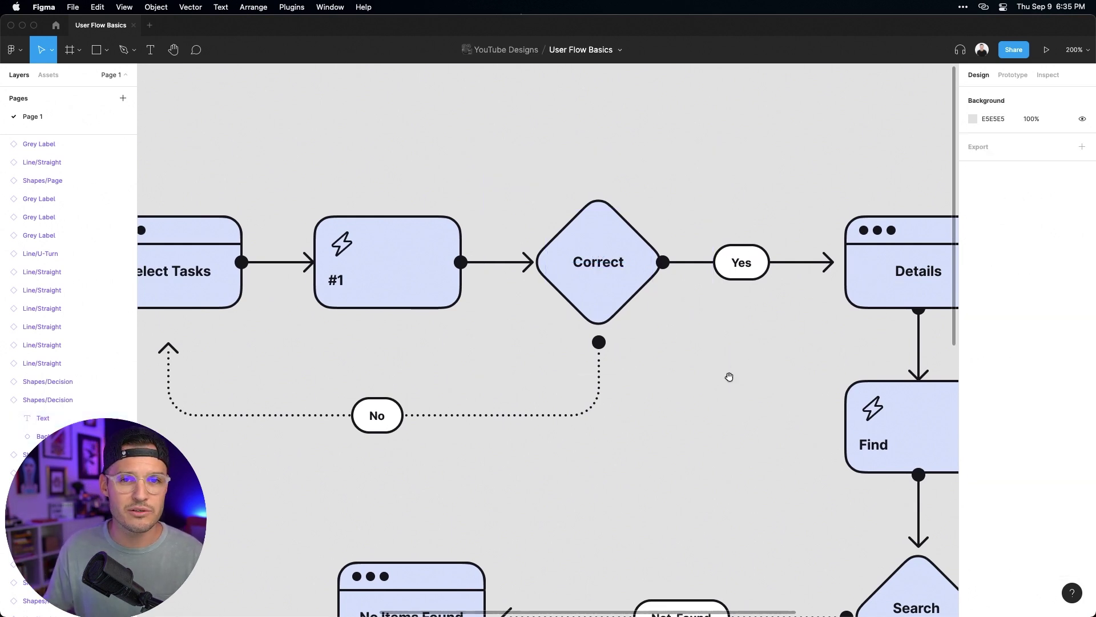
pyautogui.scroll(-1, 729, 376)
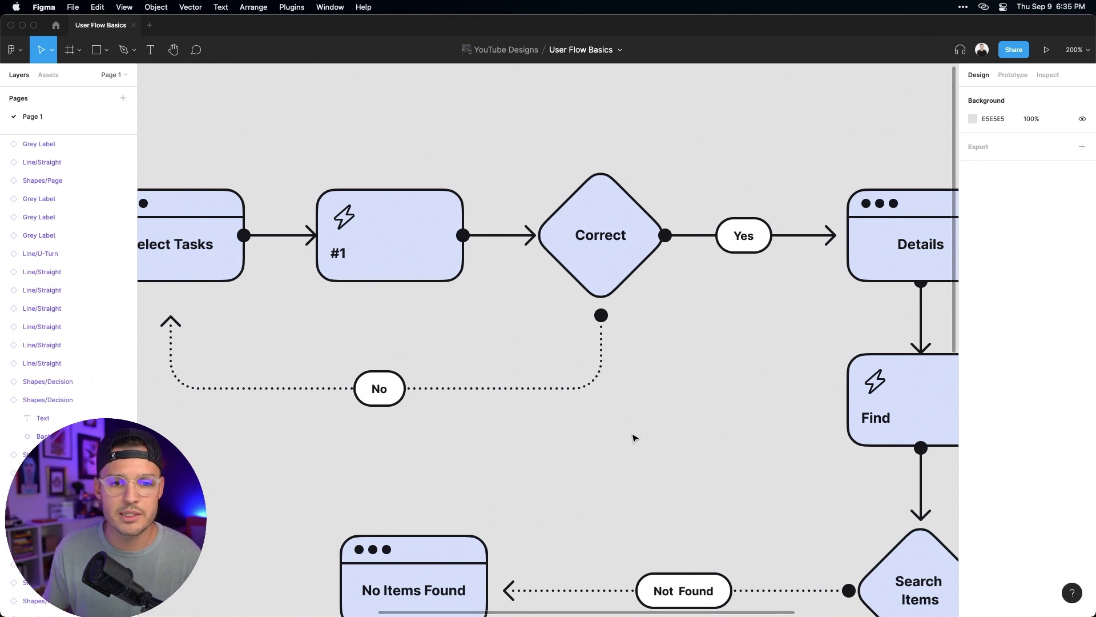
# Pan across Correct, Details and Find, then back to Select Tasks and the #1 step
pyautogui.moveTo(695, 357); pyautogui.dragTo(744, 346)
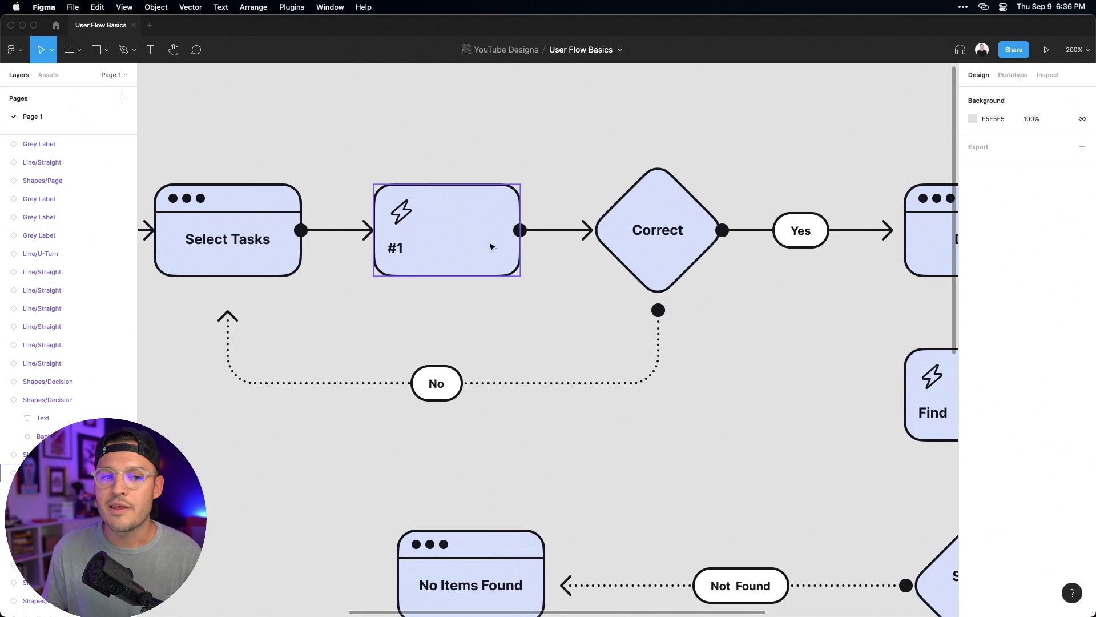
pyautogui.moveTo(587, 272); pyautogui.dragTo(396, 283)
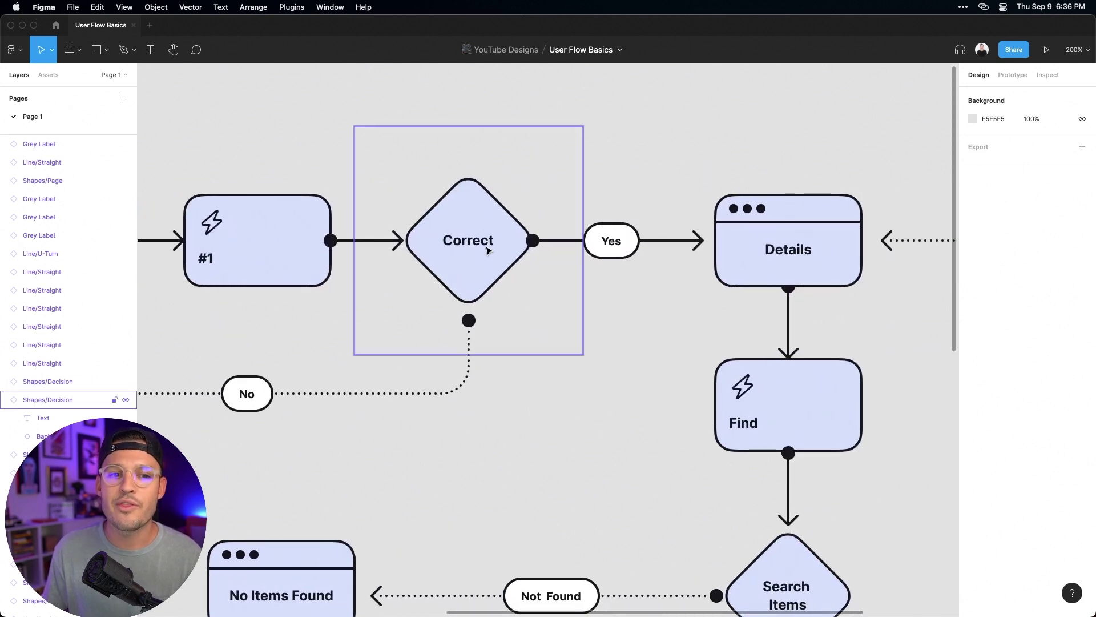
pyautogui.moveTo(488, 250); pyautogui.dragTo(580, 239)
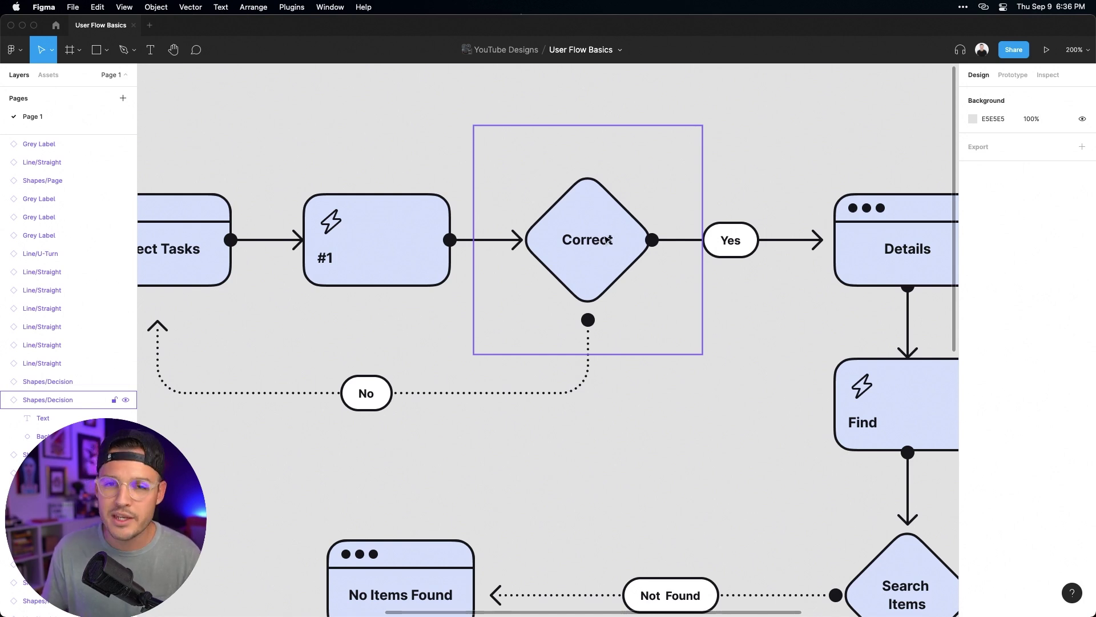
pyautogui.moveTo(781, 220); pyautogui.dragTo(668, 182)
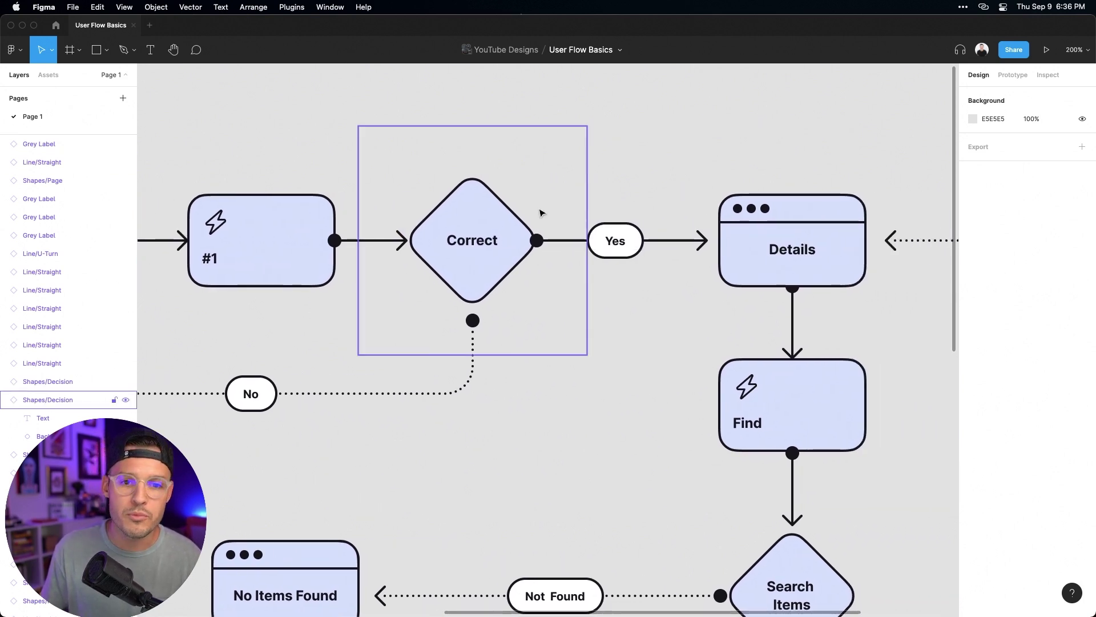
pyautogui.moveTo(570, 181); pyautogui.dragTo(812, 166)
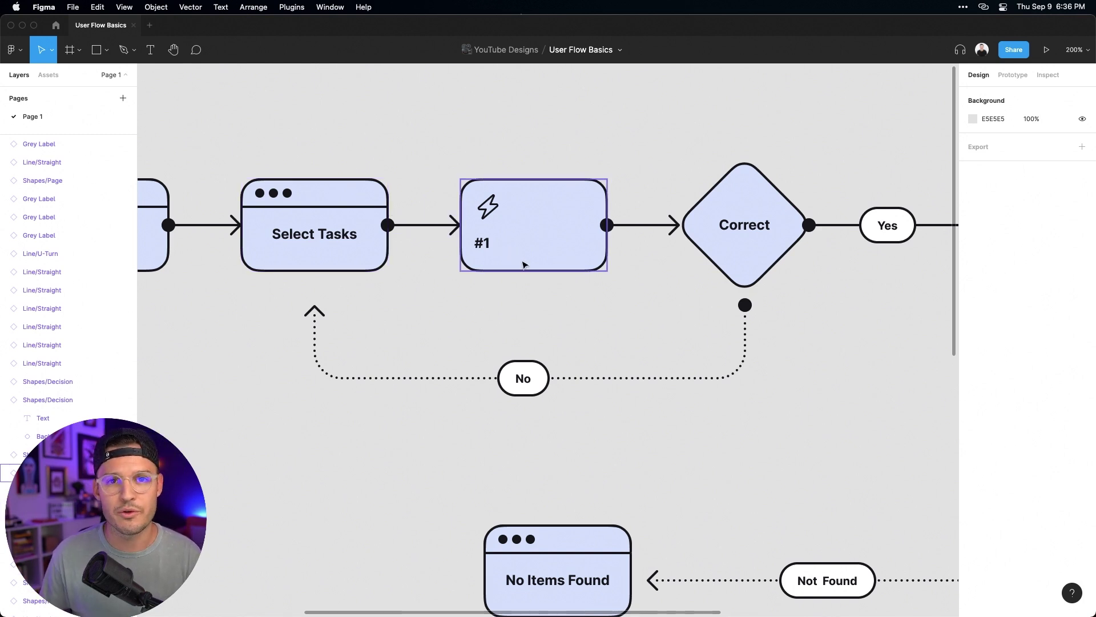
pyautogui.hotkey('shift', '0')
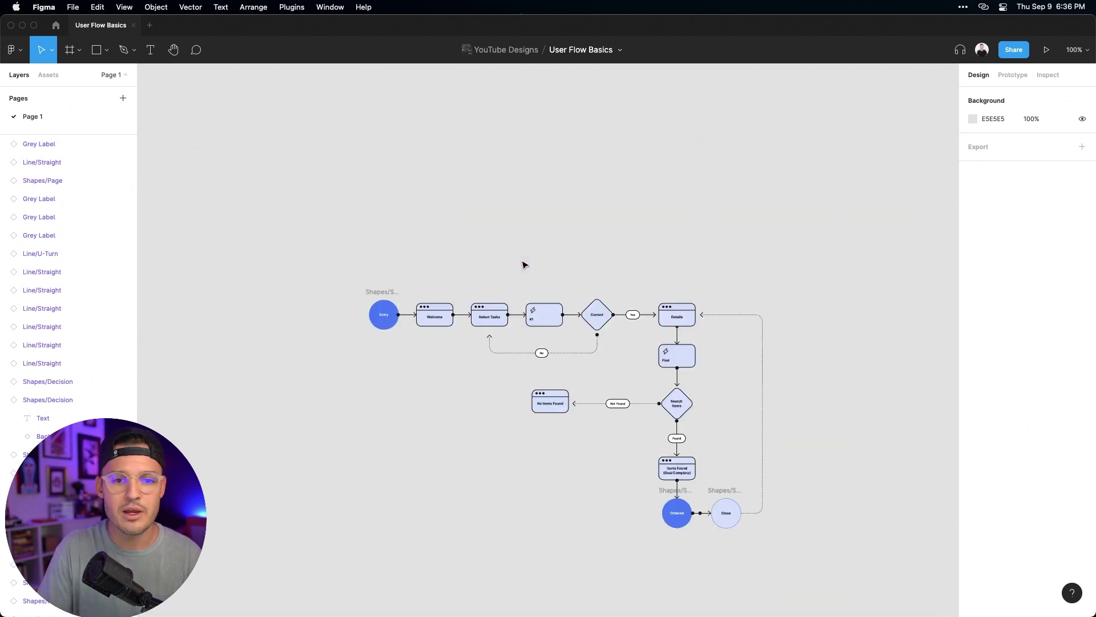
pyautogui.press('super+equal')
pyautogui.scroll(-5, 680, 289)
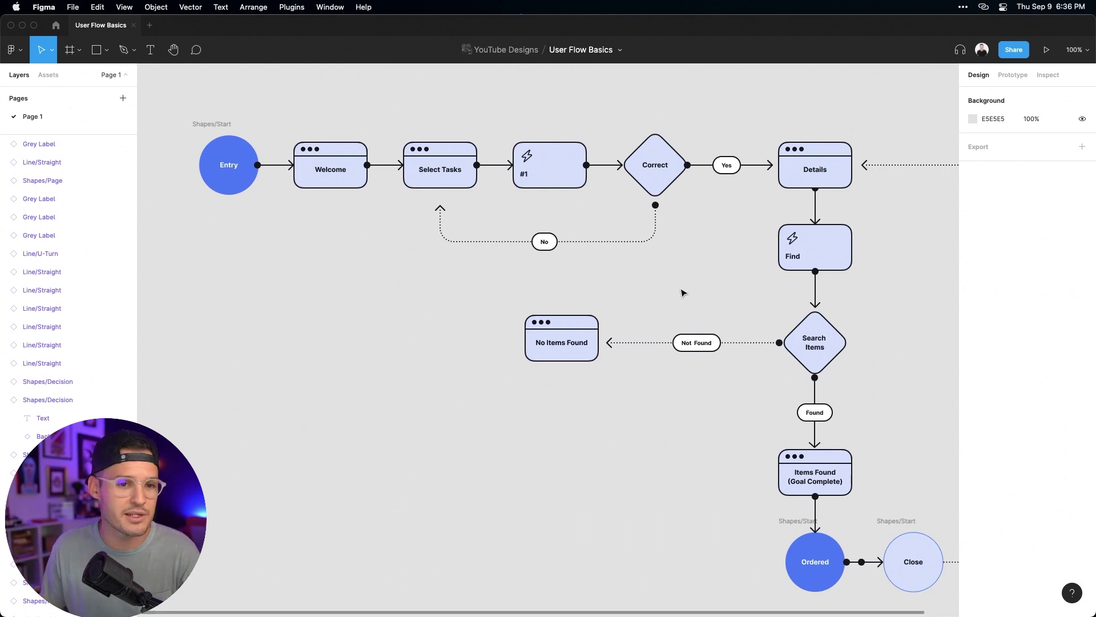
pyautogui.scroll(-2, 683, 293)
pyautogui.scroll(3, 693, 287)
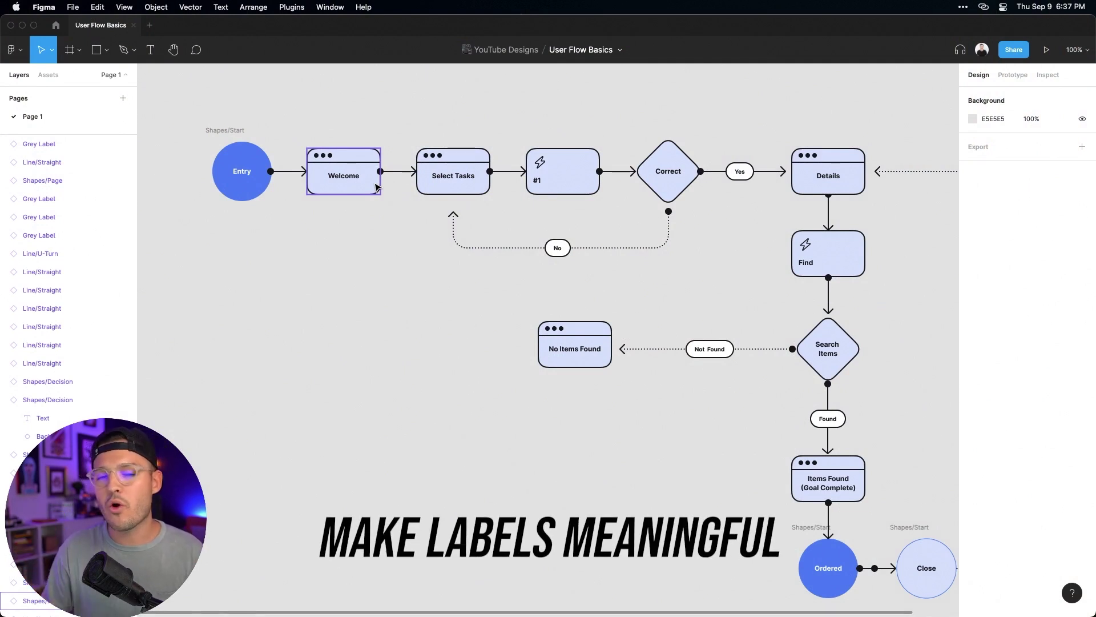
pyautogui.moveTo(614, 131); pyautogui.dragTo(753, 266)
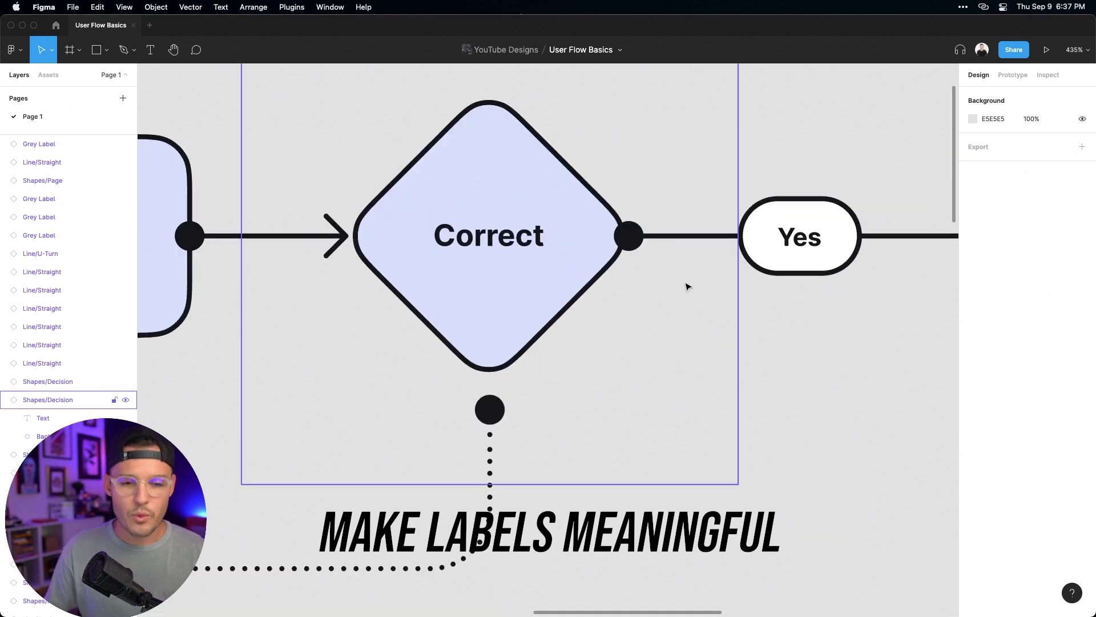
pyautogui.moveTo(786, 349); pyautogui.dragTo(211, 350)
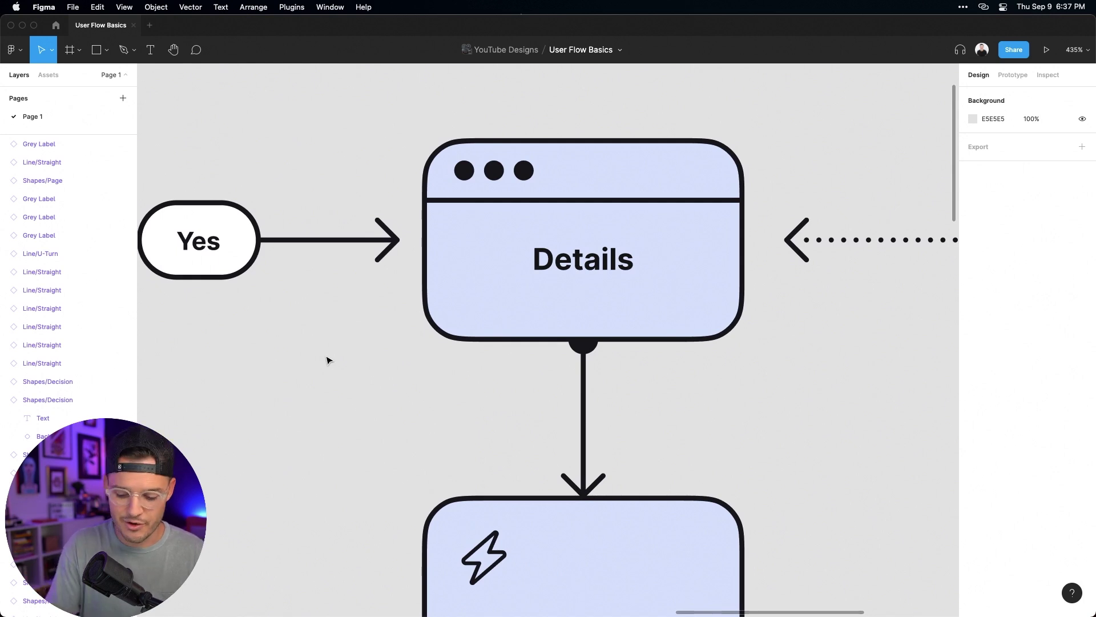
pyautogui.scroll(-5, 328, 360)
pyautogui.hscroll(-10, 404, 296)
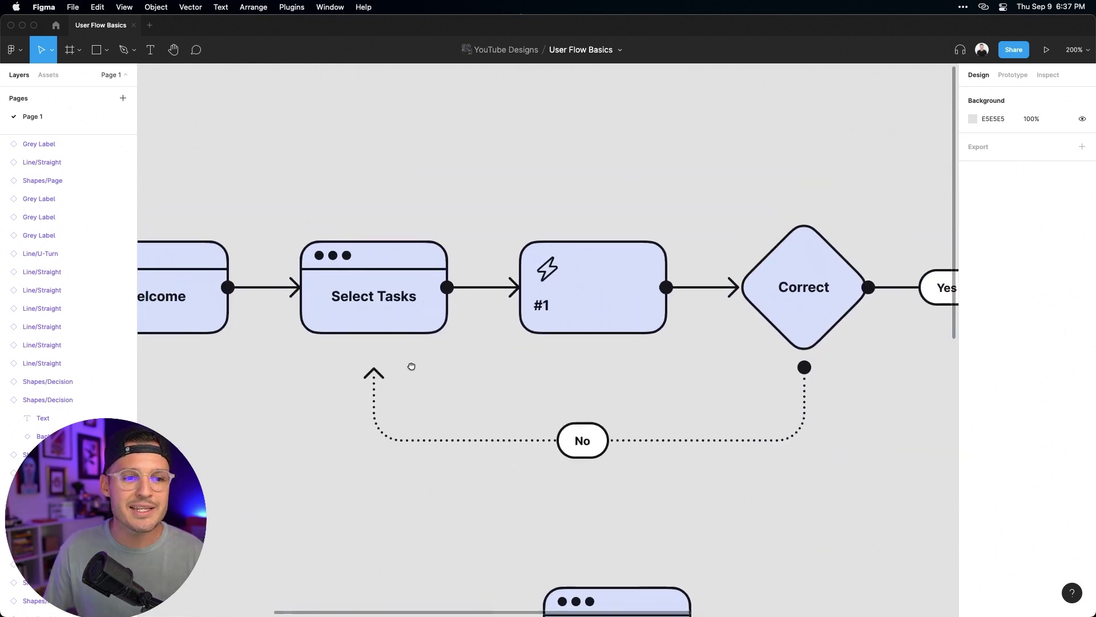
pyautogui.hscroll(-8, 412, 366)
pyautogui.hscroll(7, 441, 306)
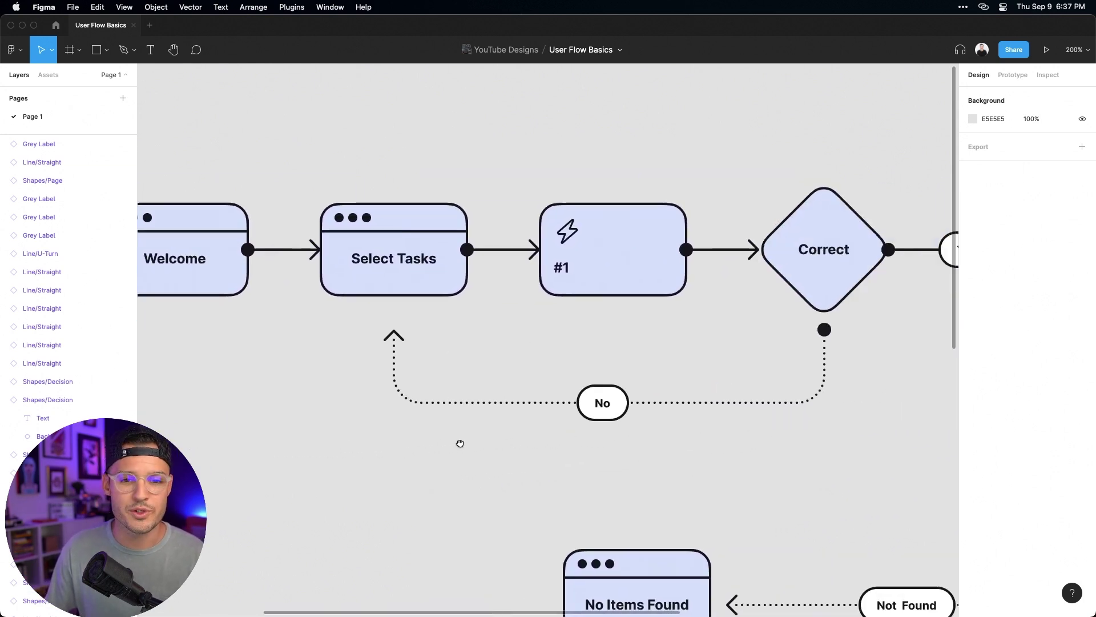
pyautogui.hscroll(5, 461, 443)
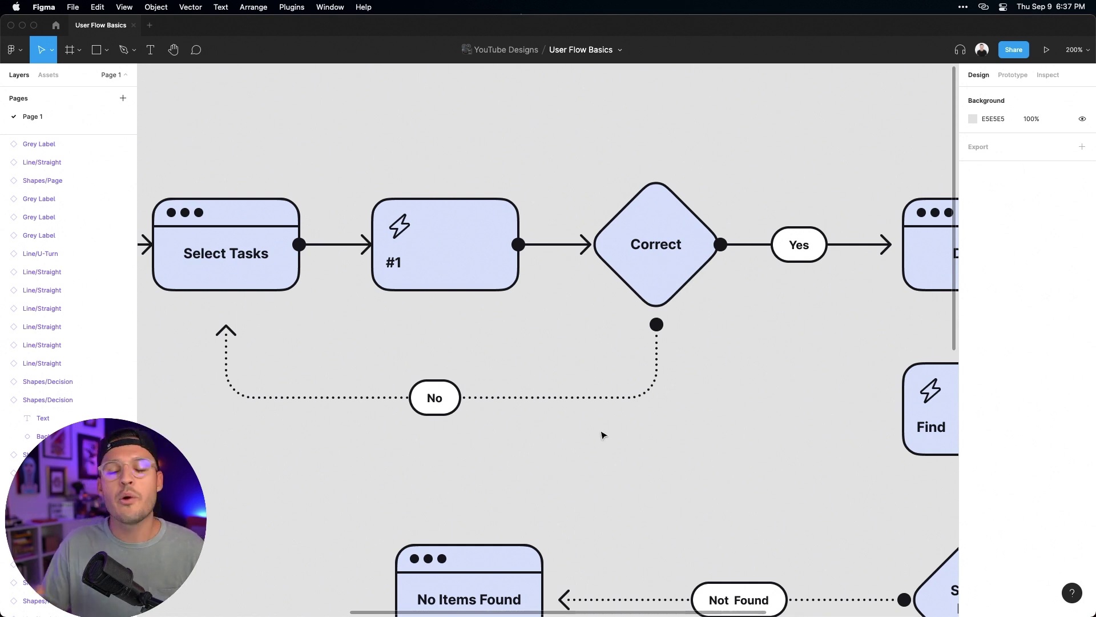
pyautogui.moveTo(786, 501); pyautogui.dragTo(508, 276)
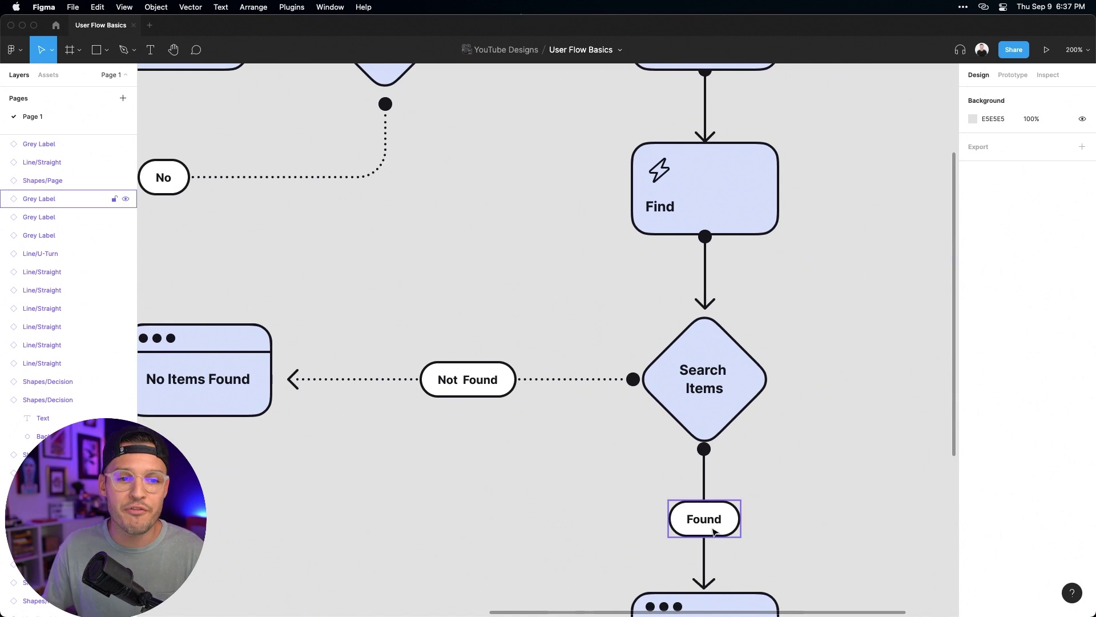
pyautogui.moveTo(507, 283); pyautogui.dragTo(740, 457)
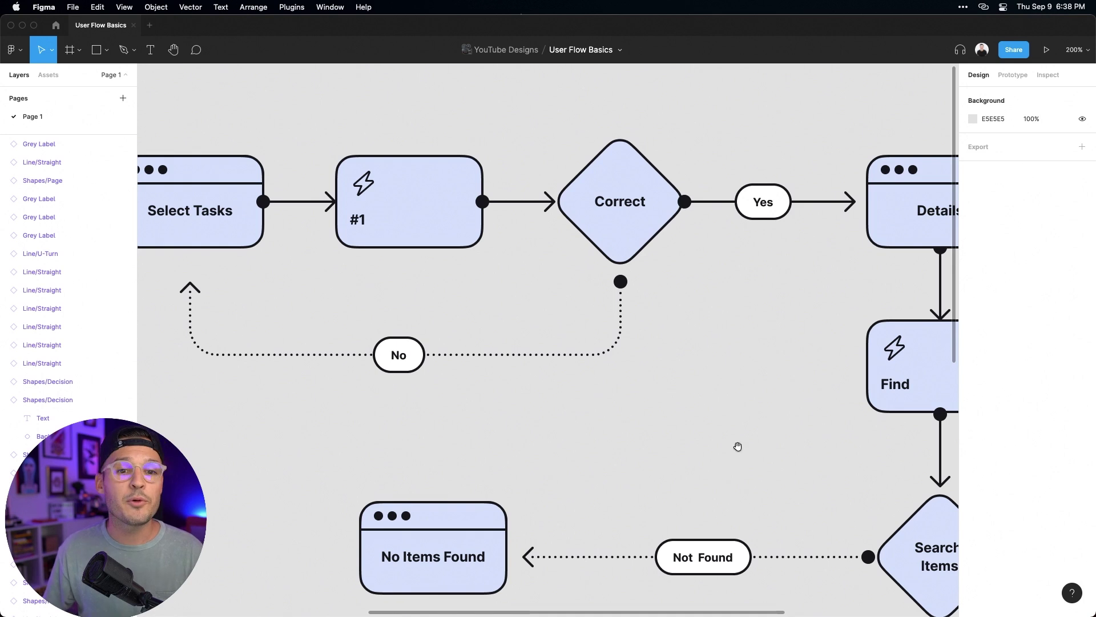
pyautogui.hscroll(1, 703, 446)
pyautogui.hscroll(-5, 827, 453)
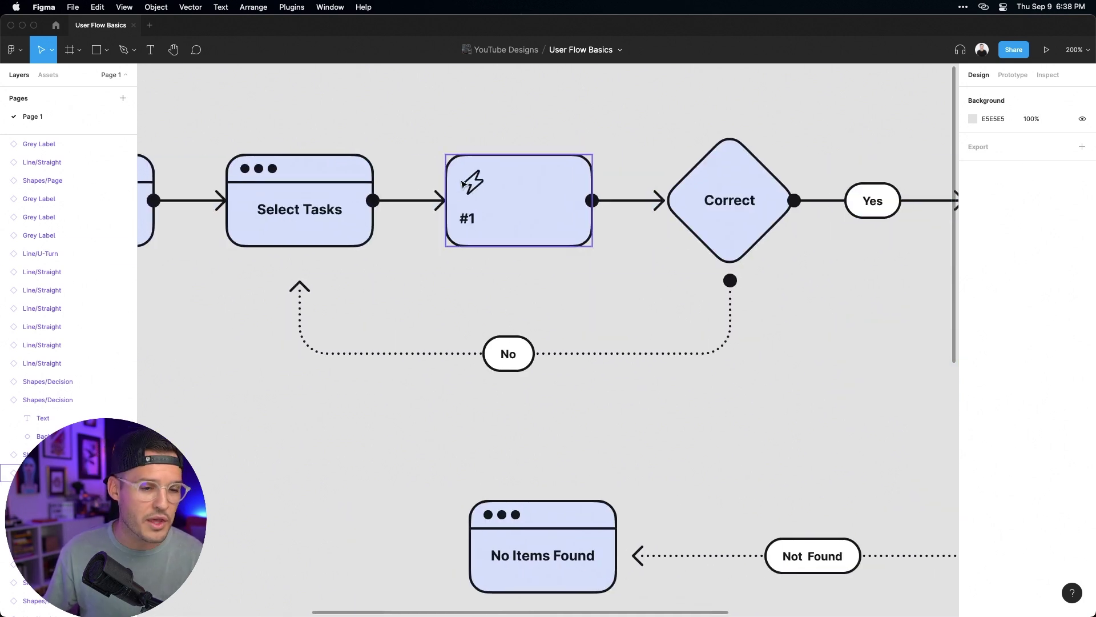
pyautogui.hscroll(-10, 917, 237)
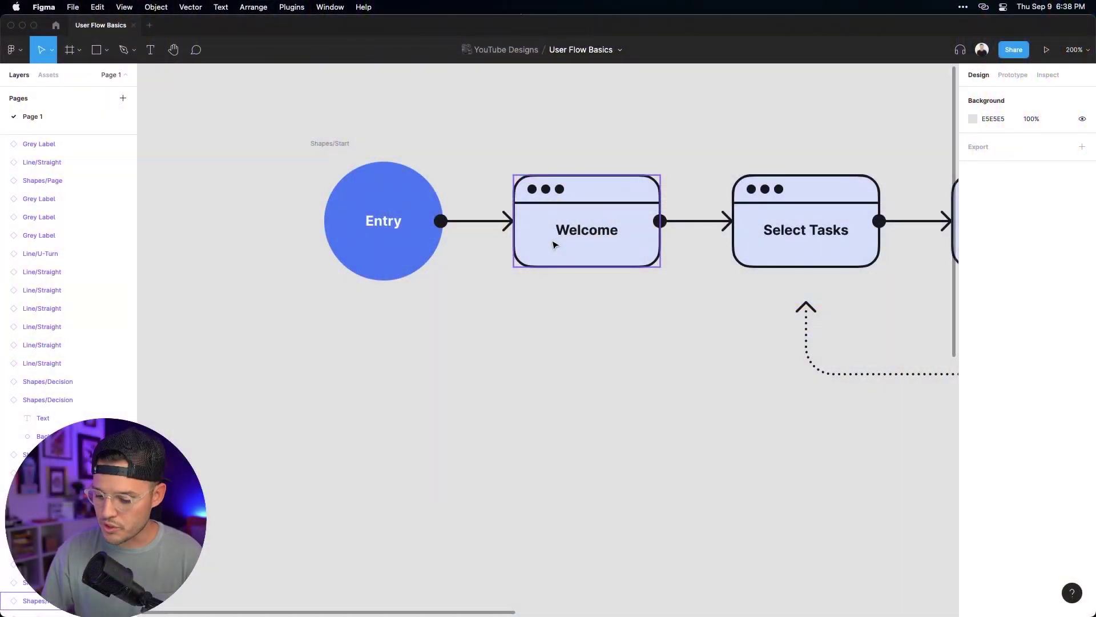
pyautogui.scroll(1, 552, 245)
pyautogui.scroll(-5, 552, 244)
pyautogui.scroll(3, 553, 243)
pyautogui.hscroll(-2, 651, 255)
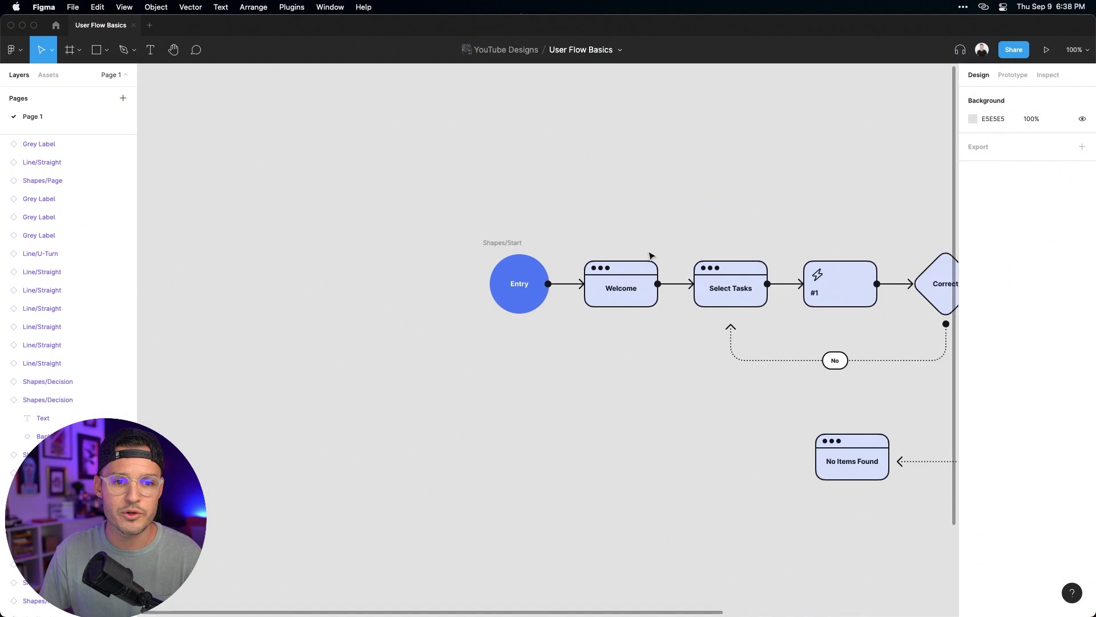
pyautogui.scroll(-1, 677, 382)
pyautogui.moveTo(677, 382); pyautogui.dragTo(466, 315)
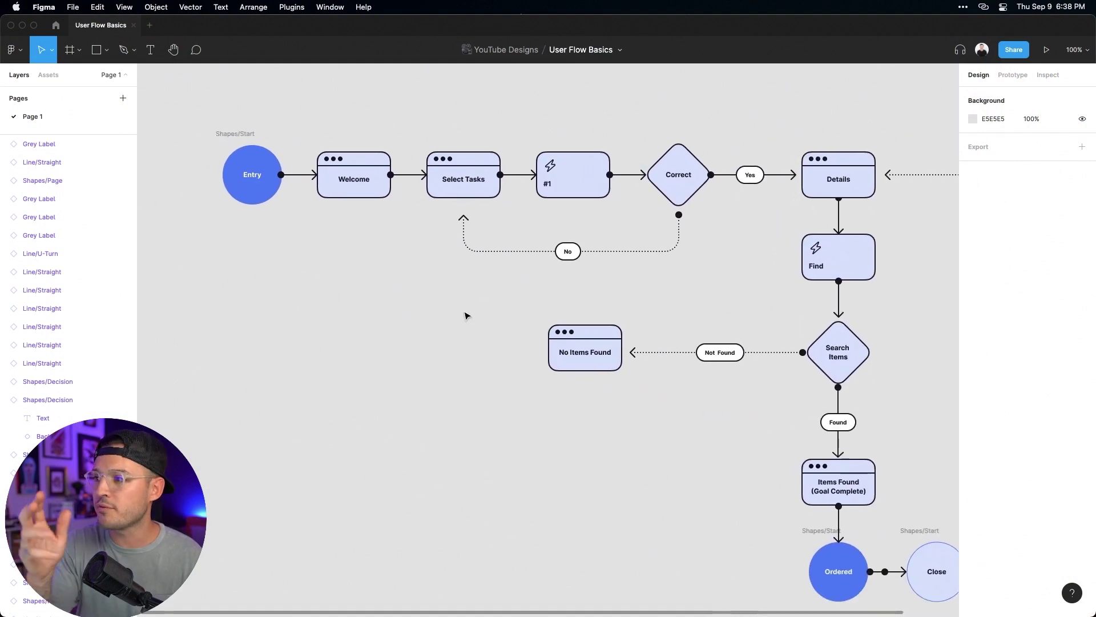